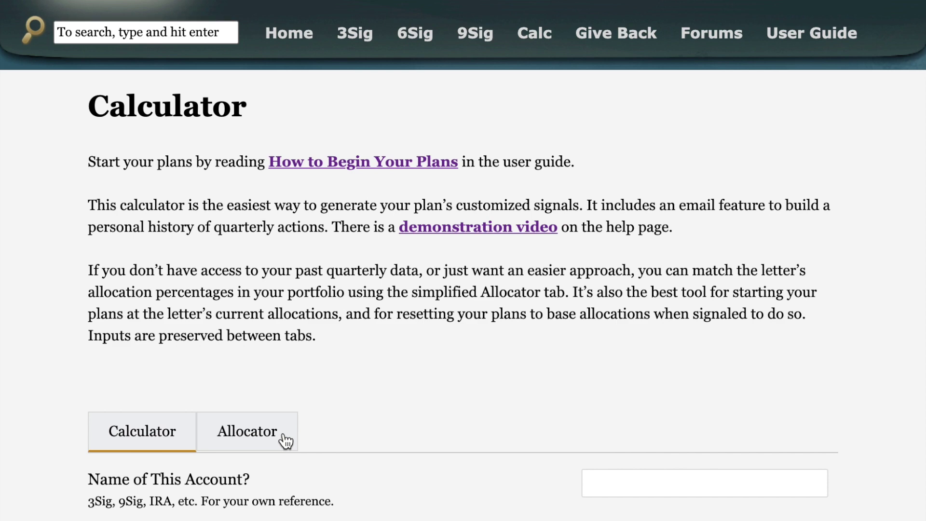
- Scroll down to the Calculator input form, which defaults to whole-share rounding and a 3% quarterly target
{"action": "scroll", "coordinate": [58, 381], "scroll_direction": "down", "scroll_amount": 6}
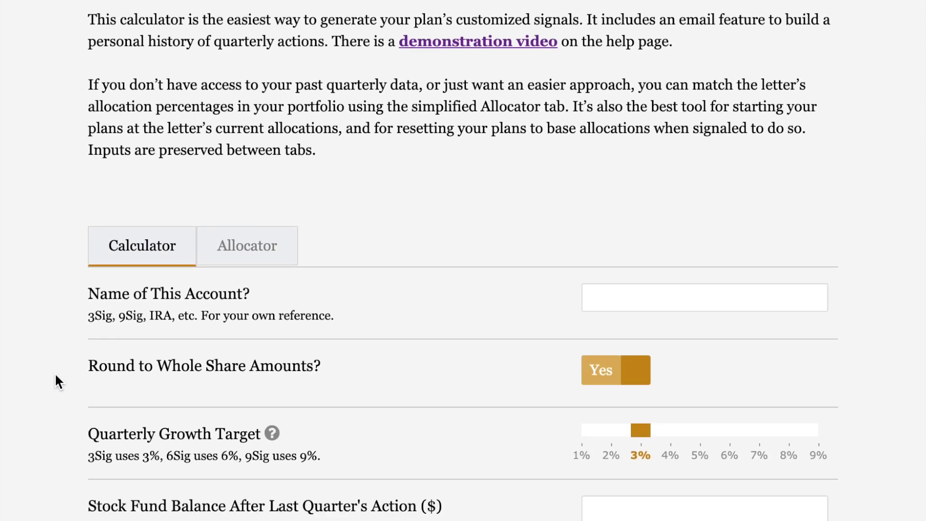
- Name the account 3Sig and keep whole-share rounding at Yes after toggling it off and on
{"action": "scroll", "coordinate": [56, 375], "scroll_direction": "down", "scroll_amount": 2}
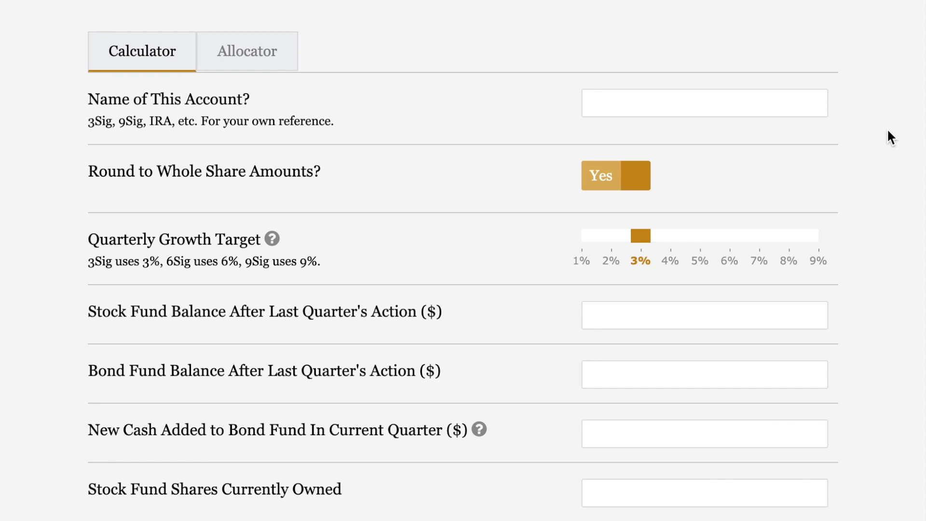
{"action": "left_click", "coordinate": [786, 104]}
{"action": "type", "text": "3"}
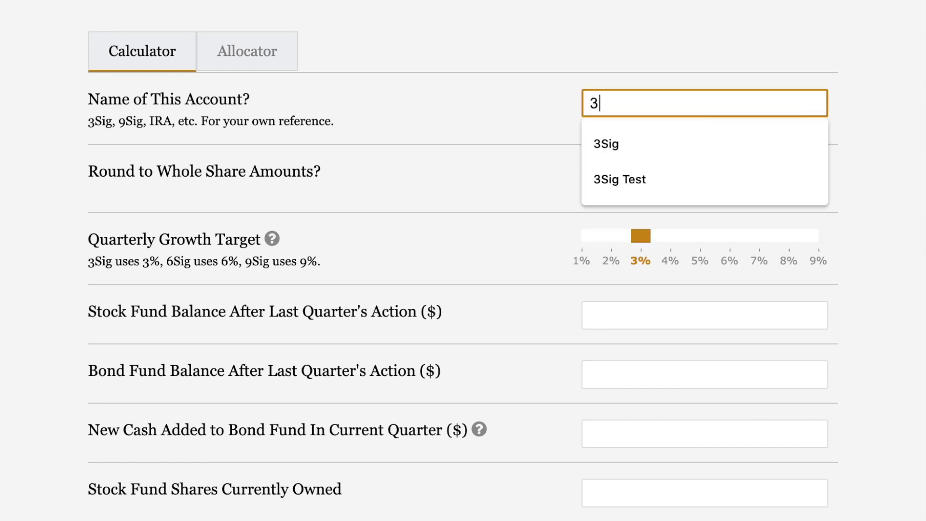
{"action": "type", "text": "Sig"}
{"action": "left_click", "coordinate": [31, 305]}
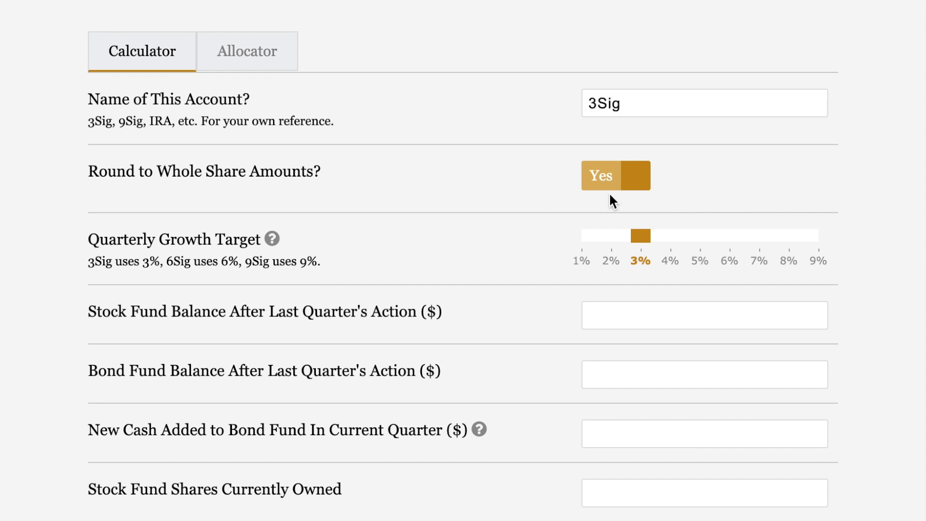
{"action": "left_click", "coordinate": [627, 183]}
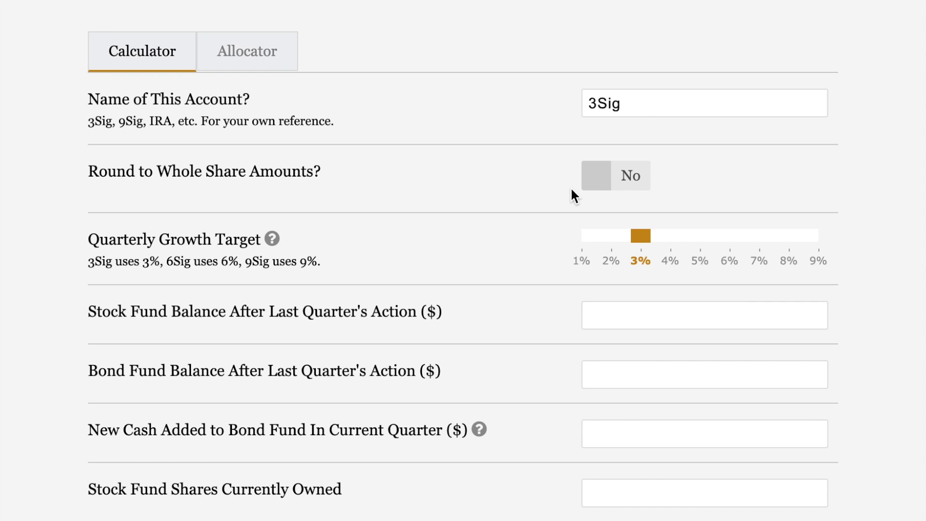
{"action": "left_click", "coordinate": [599, 189]}
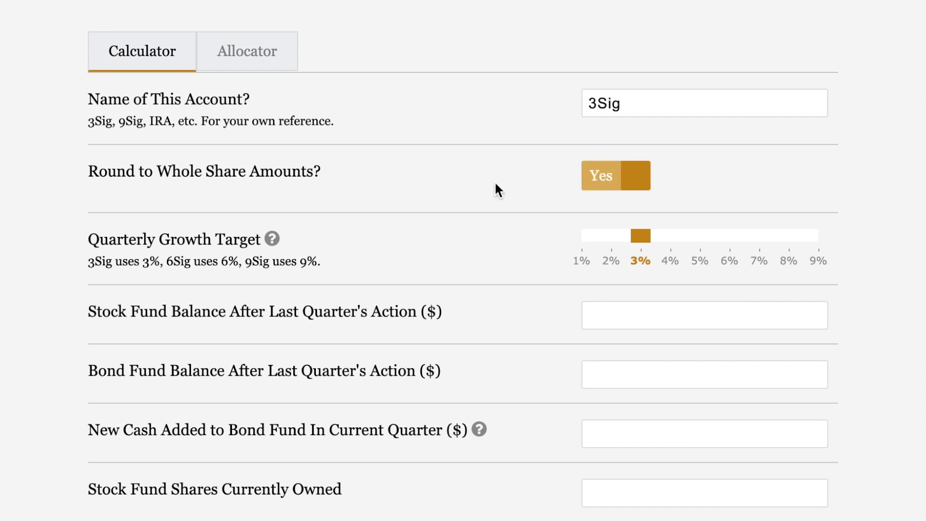
{"action": "scroll", "coordinate": [498, 190], "scroll_direction": "down", "scroll_amount": 4}
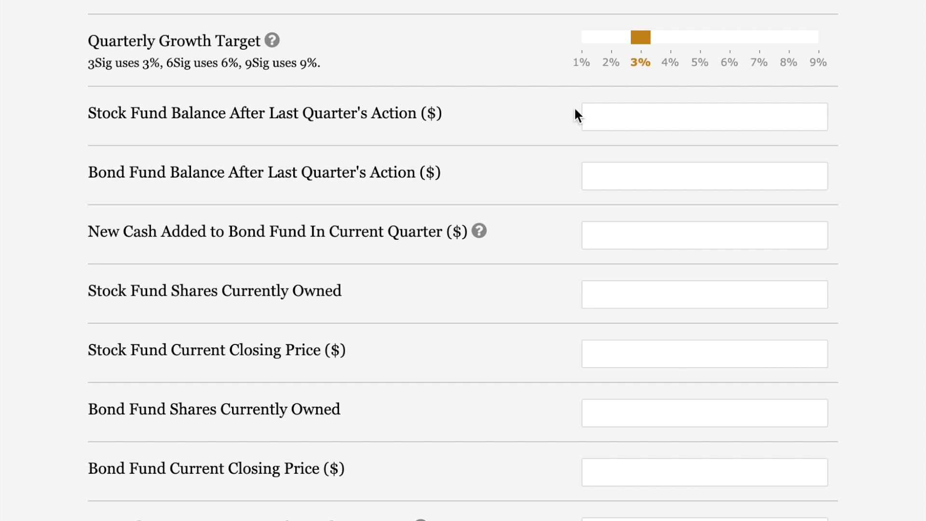
{"action": "left_click", "coordinate": [729, 70]}
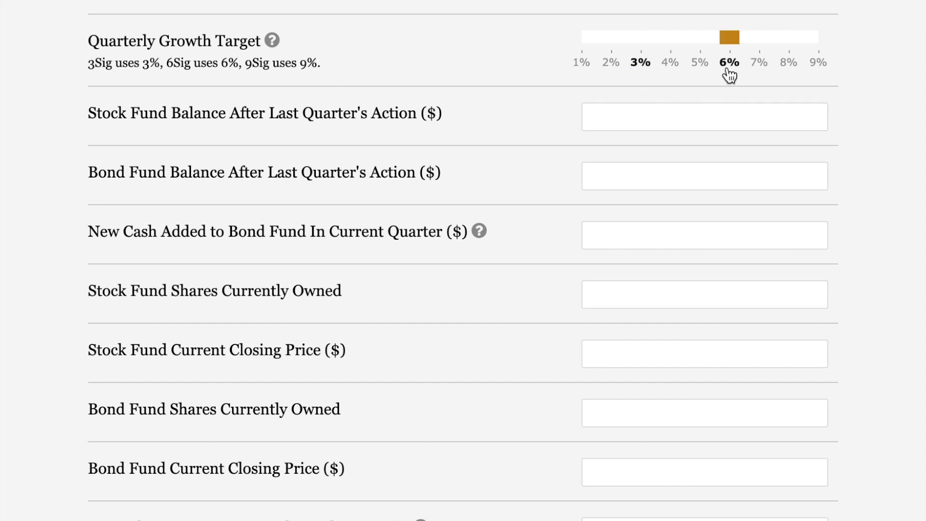
{"action": "left_click", "coordinate": [825, 67]}
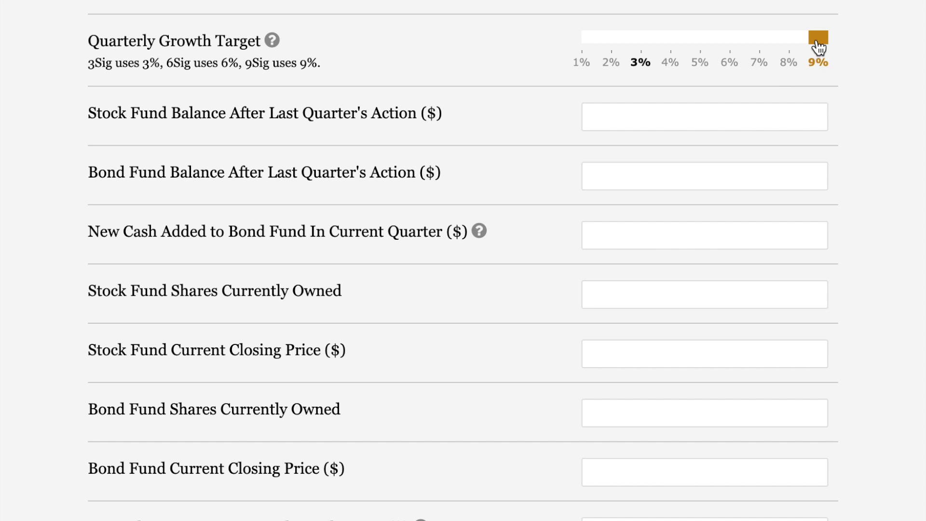
{"action": "left_click_drag", "start_coordinate": [805, 42], "coordinate": [646, 43]}
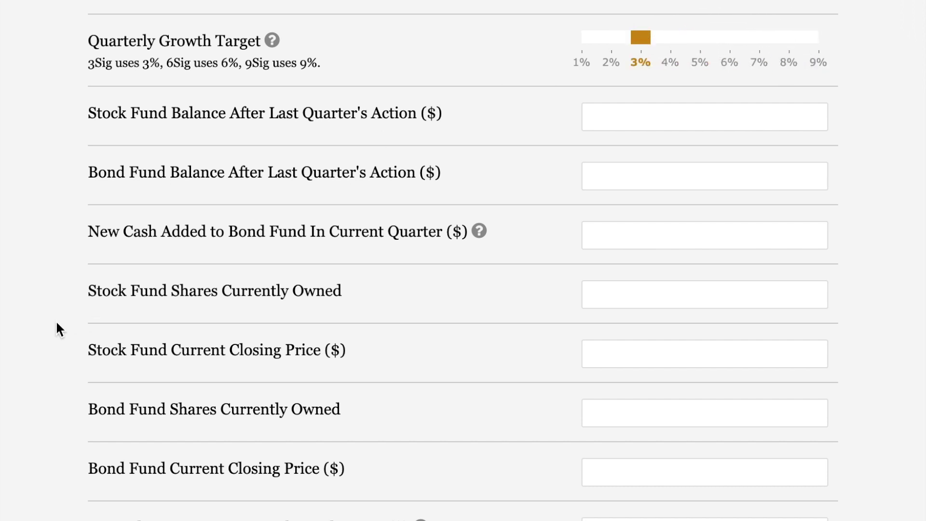
{"action": "scroll", "coordinate": [56, 324], "scroll_direction": "down", "scroll_amount": 2}
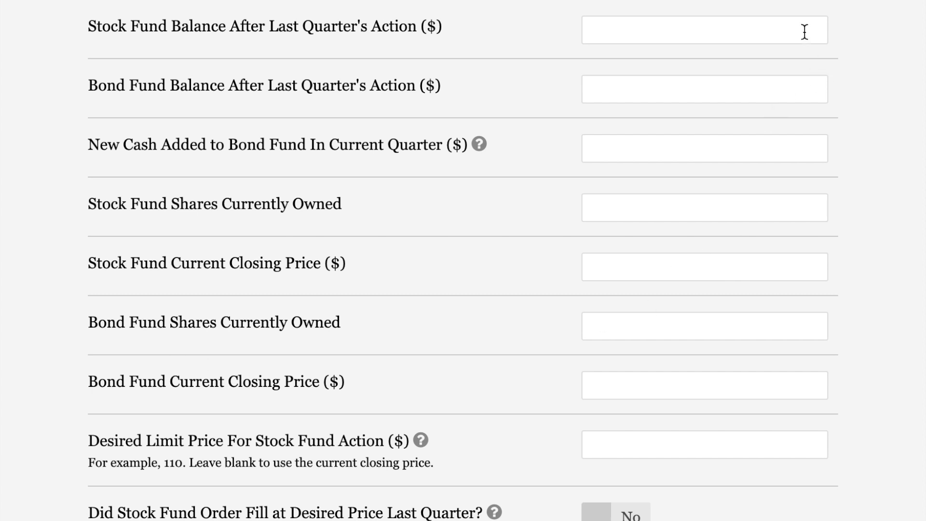
- Fill in a stock fund balance of 911,865 and a bond fund balance of 429,694 from autofill
{"action": "left_click", "coordinate": [746, 31]}
{"action": "left_click", "coordinate": [644, 69]}
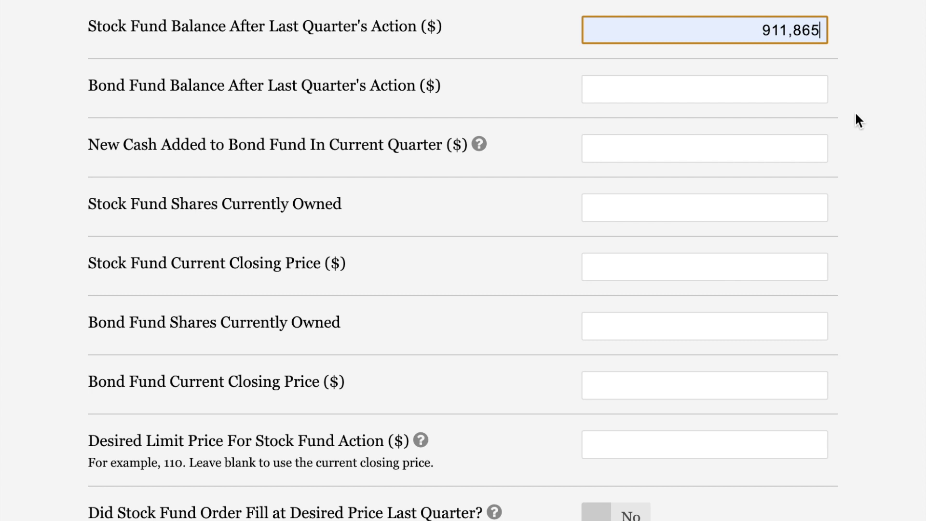
{"action": "left_click", "coordinate": [807, 91]}
{"action": "left_click", "coordinate": [657, 128]}
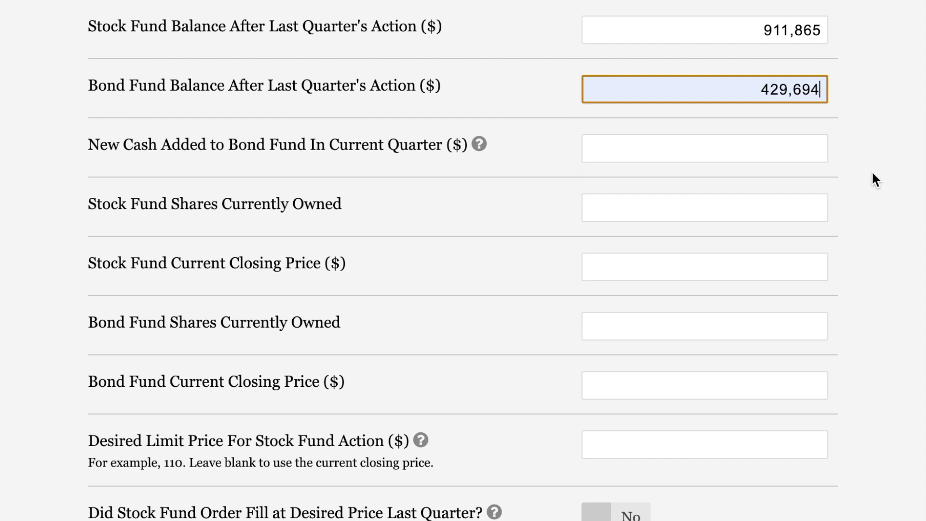
- Enter 3,931 as new cash added to the bond fund from the autofill list
{"action": "left_click", "coordinate": [806, 150]}
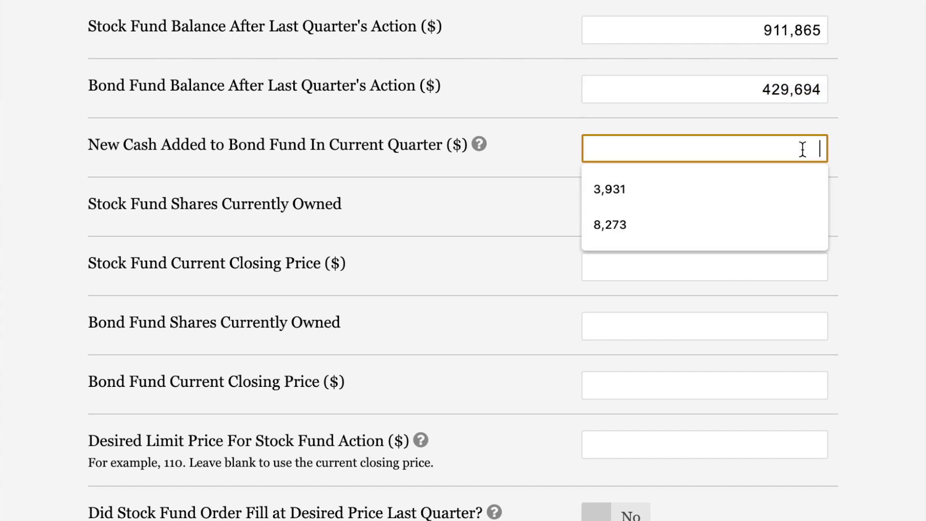
{"action": "left_click", "coordinate": [649, 191]}
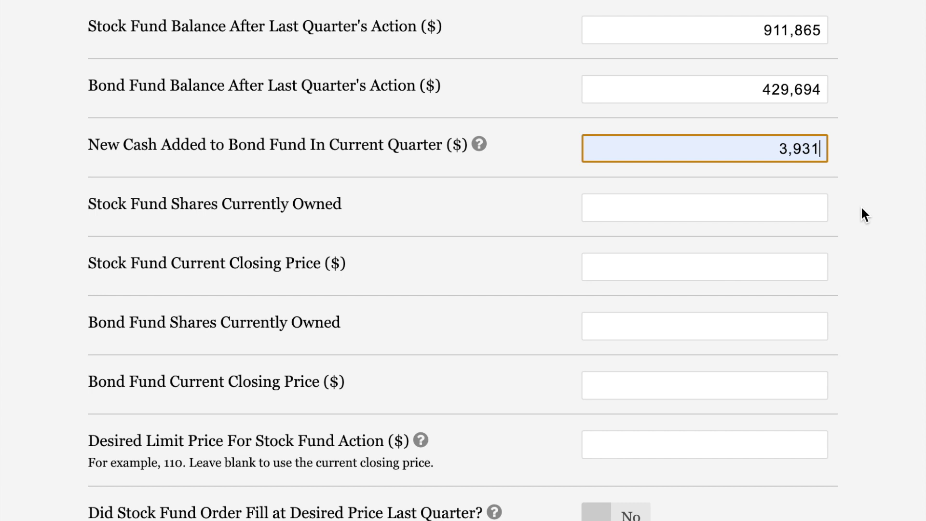
{"action": "left_click", "coordinate": [790, 208]}
- Enter 9,858 stock shares at 110.09 and 4,925 bond shares at 84.80 from autofill
{"action": "left_click", "coordinate": [666, 241]}
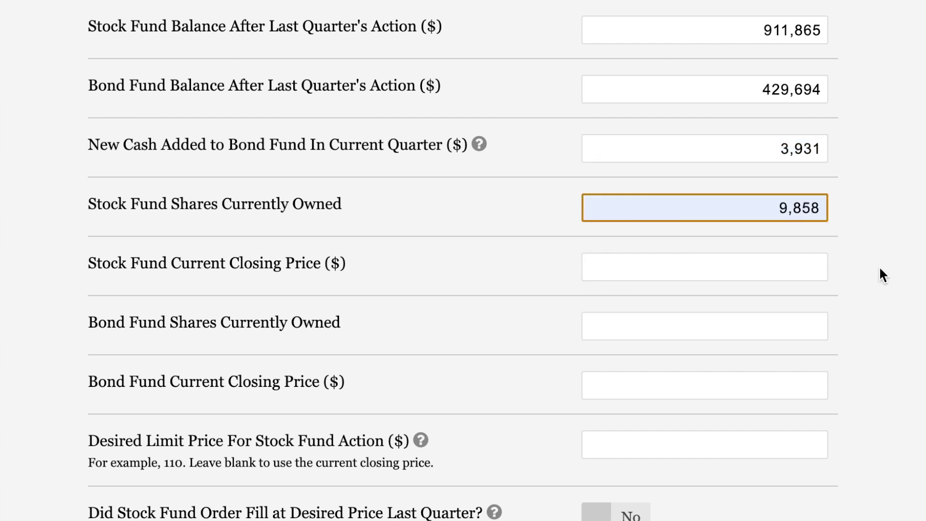
{"action": "left_click", "coordinate": [792, 267]}
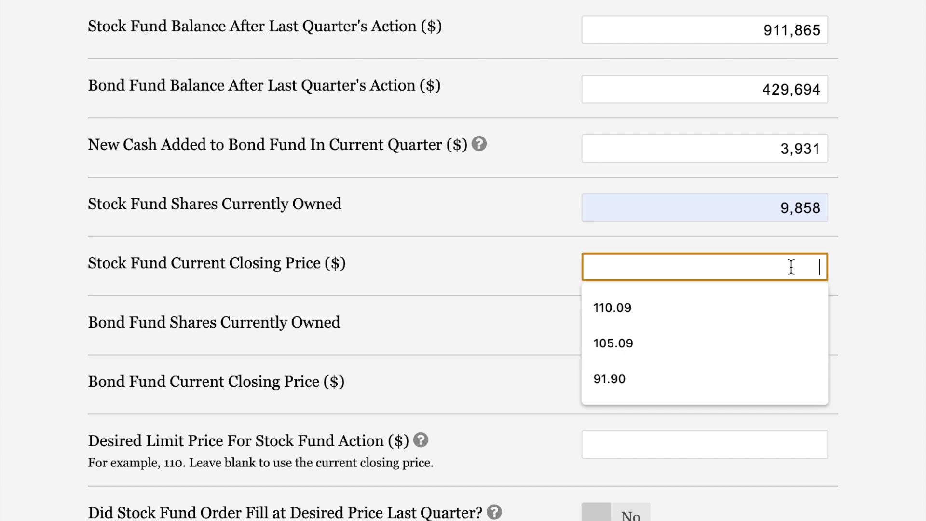
{"action": "left_click", "coordinate": [620, 309]}
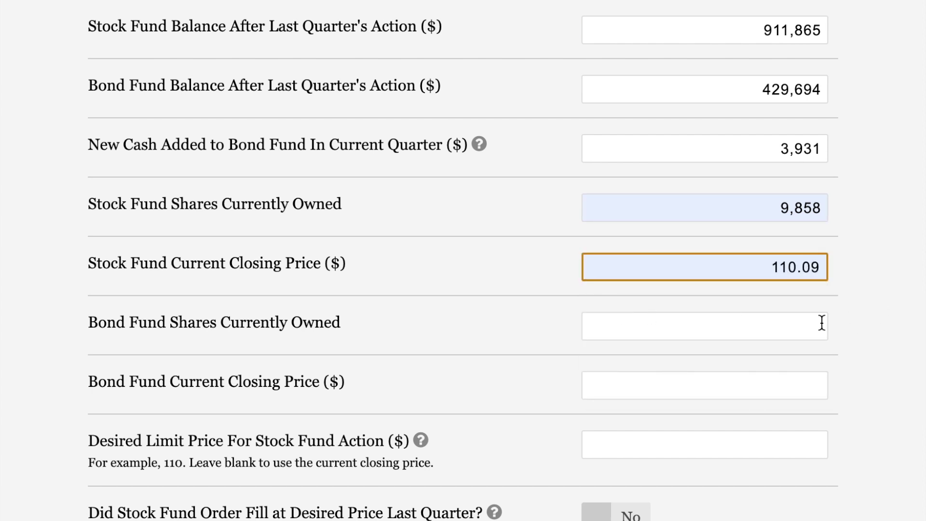
{"action": "left_click", "coordinate": [779, 323]}
{"action": "left_click", "coordinate": [645, 368]}
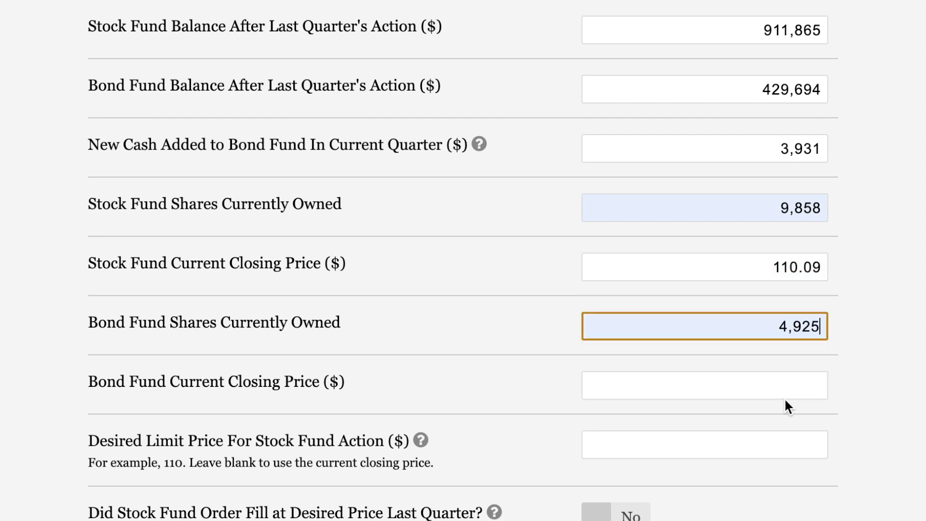
{"action": "left_click", "coordinate": [775, 386]}
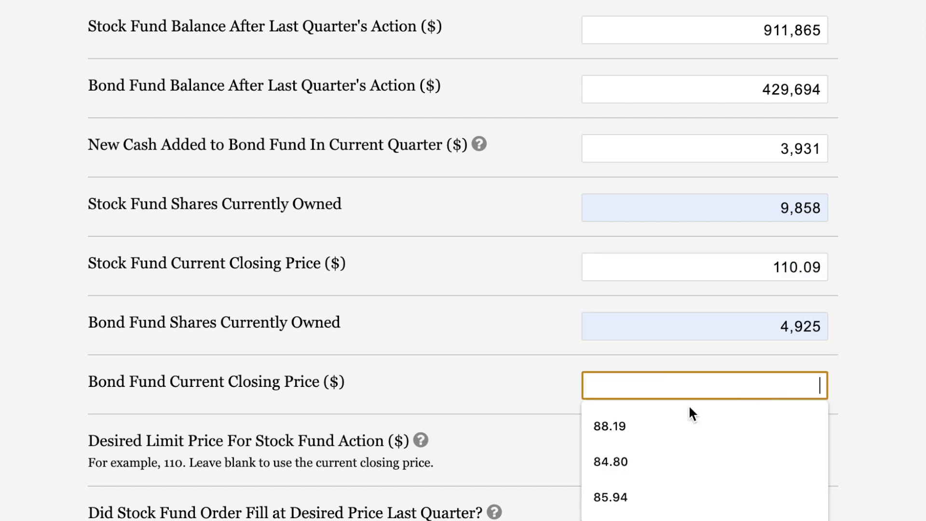
{"action": "left_click", "coordinate": [641, 461]}
{"action": "scroll", "coordinate": [865, 392], "scroll_direction": "down", "scroll_amount": 5}
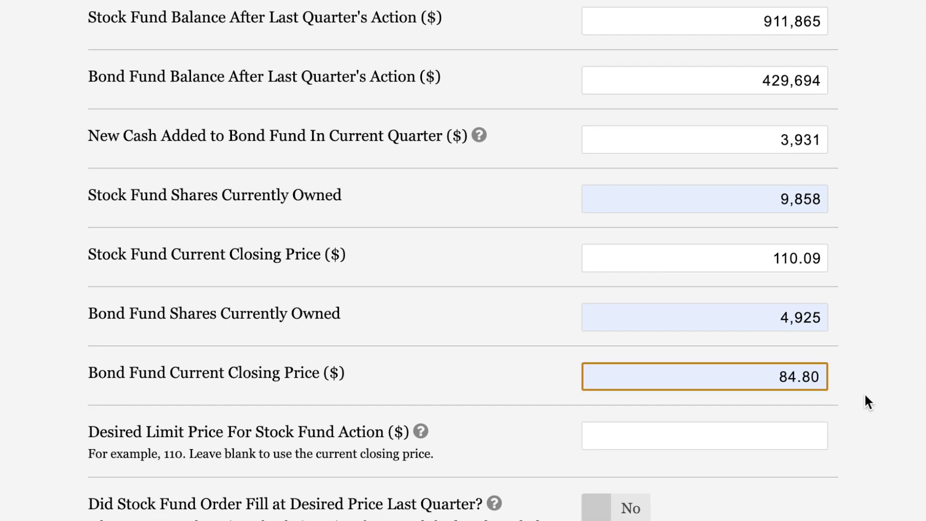
{"action": "scroll", "coordinate": [864, 392], "scroll_direction": "up", "scroll_amount": 1}
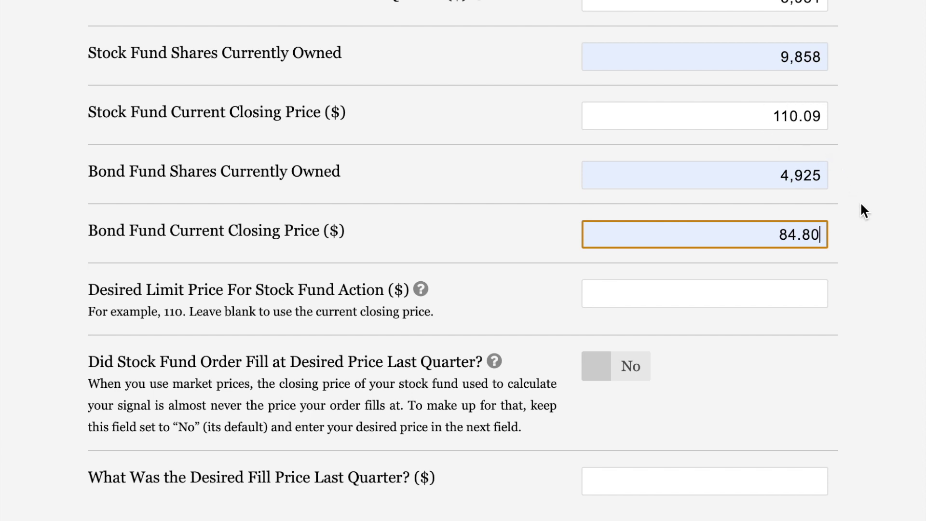
{"action": "scroll", "coordinate": [859, 197], "scroll_direction": "down", "scroll_amount": 1}
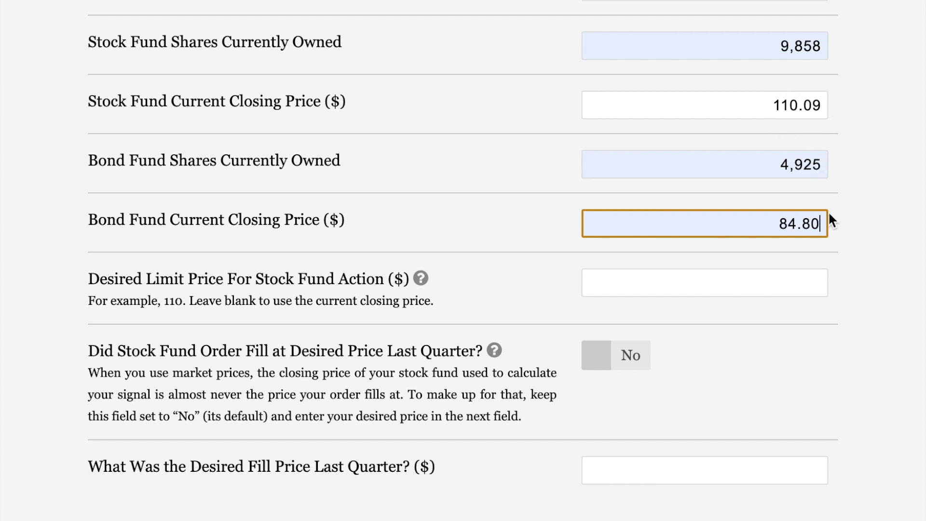
- Enter a 91.90 fill price and calculate: sell 1,364 stock shares, buy 1,771 bond shares
{"action": "left_click", "coordinate": [804, 467]}
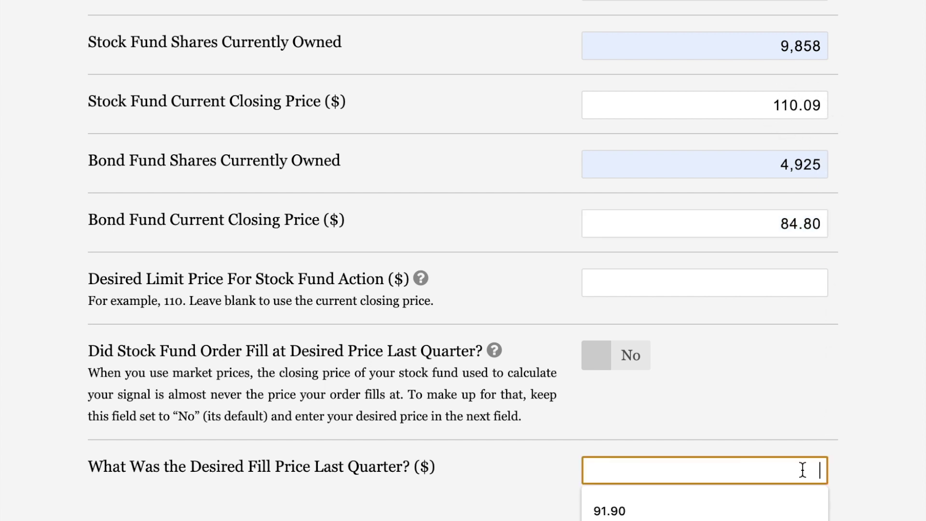
{"action": "left_click", "coordinate": [659, 516]}
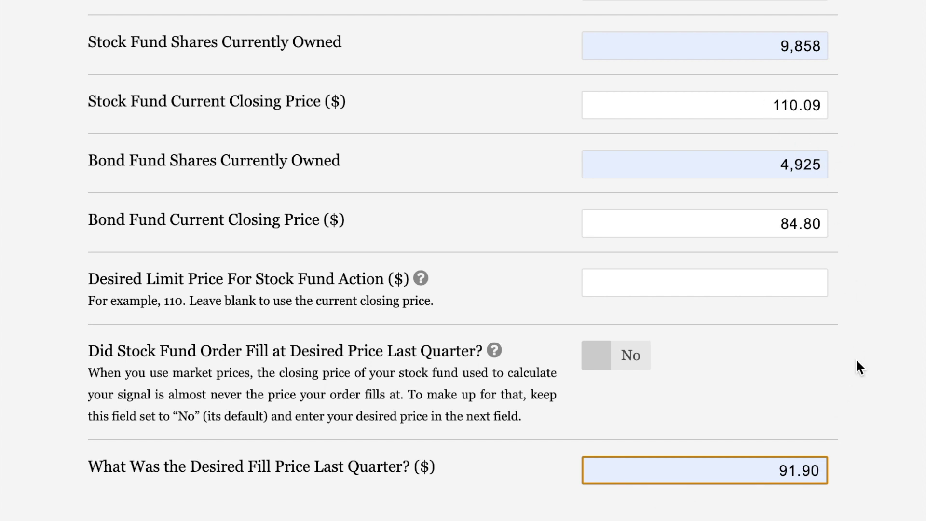
{"action": "scroll", "coordinate": [856, 367], "scroll_direction": "down", "scroll_amount": 3}
{"action": "left_click", "coordinate": [255, 410]}
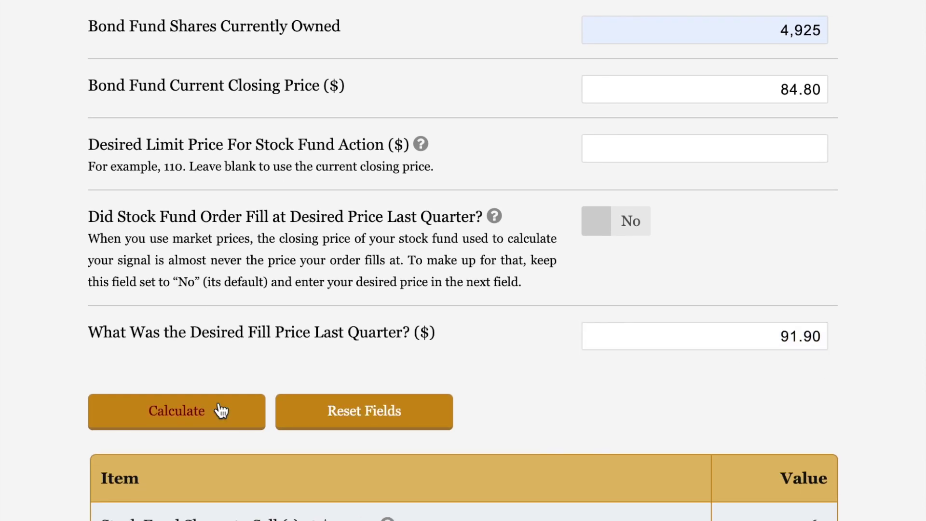
{"action": "scroll", "coordinate": [873, 367], "scroll_direction": "down", "scroll_amount": 10}
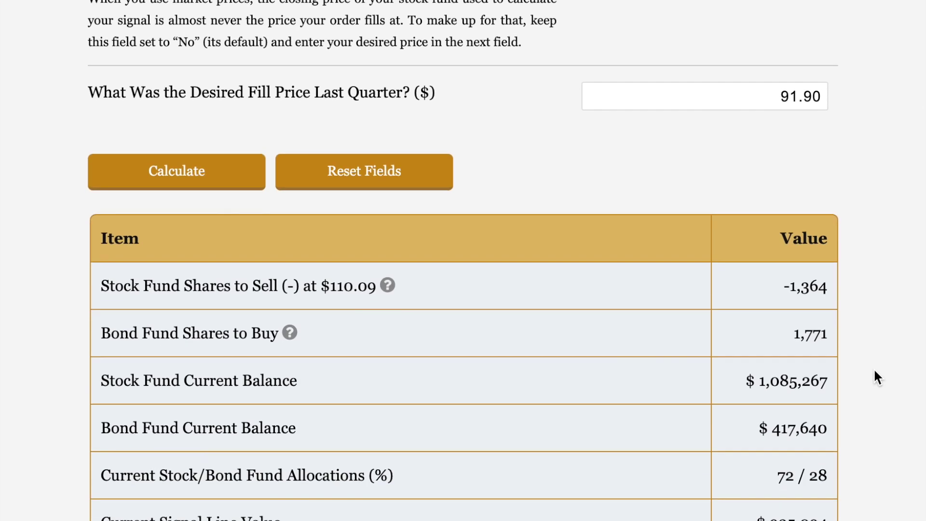
{"action": "scroll", "coordinate": [873, 369], "scroll_direction": "down", "scroll_amount": 1}
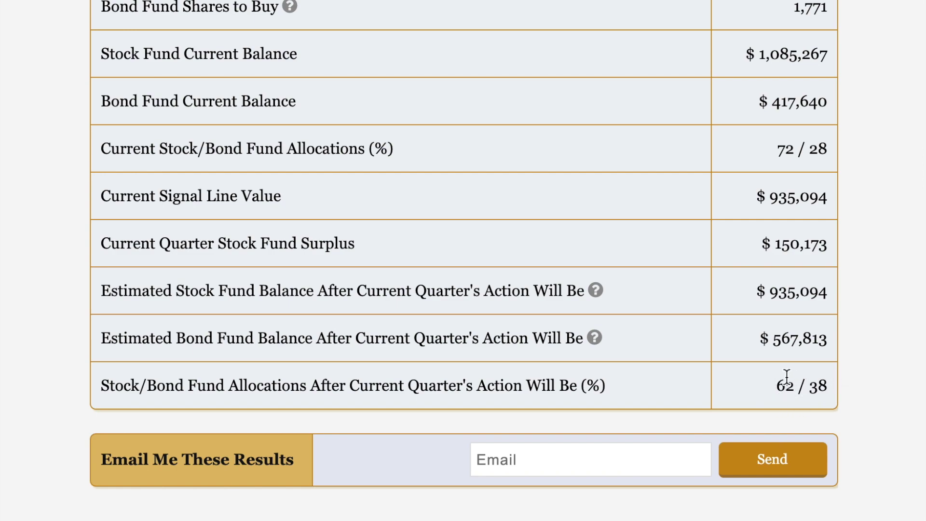
- Switch to the Allocator tab, carrying over 9,858 stock shares at 110.09 and 4,925 bond shares at 84.80
{"action": "scroll", "coordinate": [787, 375], "scroll_direction": "up", "scroll_amount": 20}
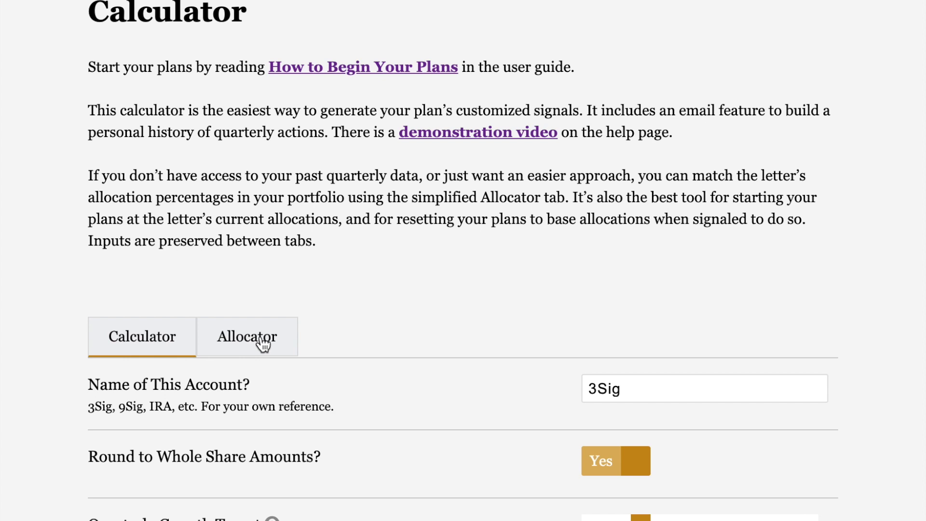
{"action": "scroll", "coordinate": [263, 345], "scroll_direction": "down", "scroll_amount": 4}
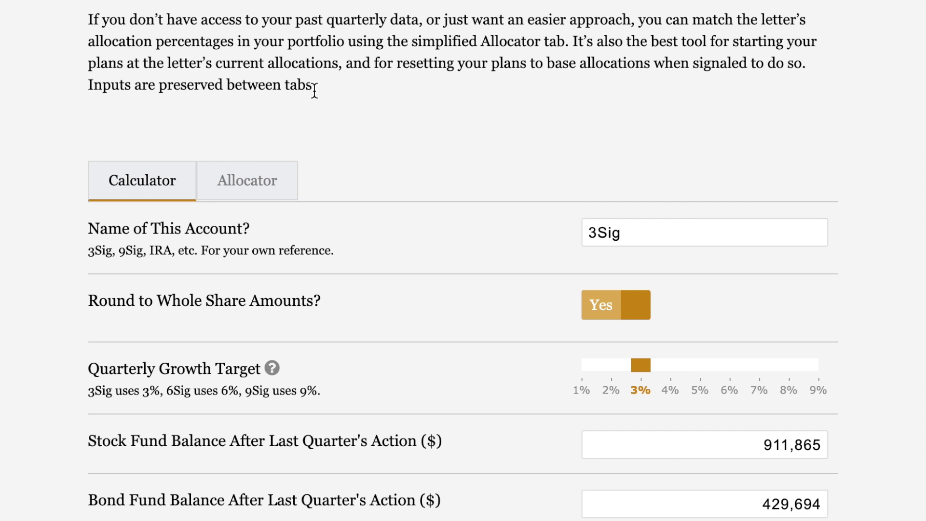
{"action": "left_click", "coordinate": [263, 196]}
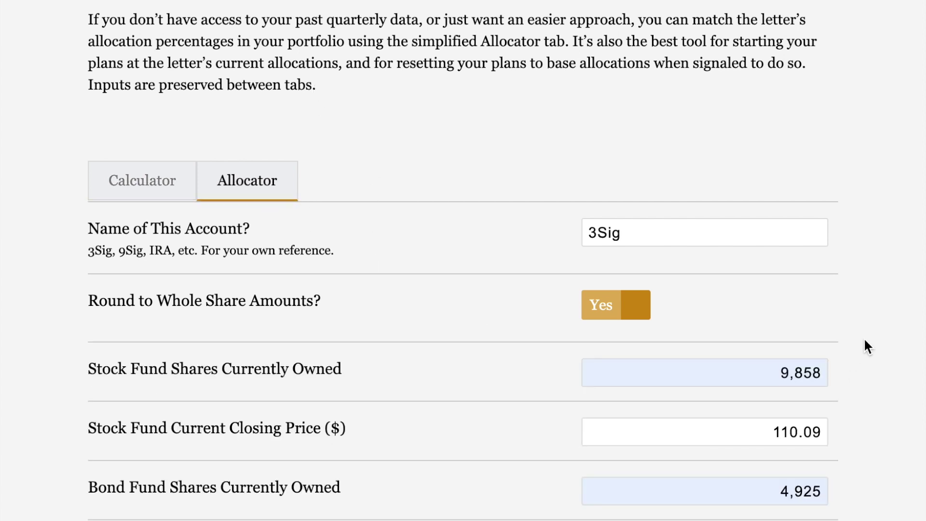
{"action": "scroll", "coordinate": [865, 346], "scroll_direction": "down", "scroll_amount": 2}
{"action": "scroll", "coordinate": [865, 341], "scroll_direction": "down", "scroll_amount": 1}
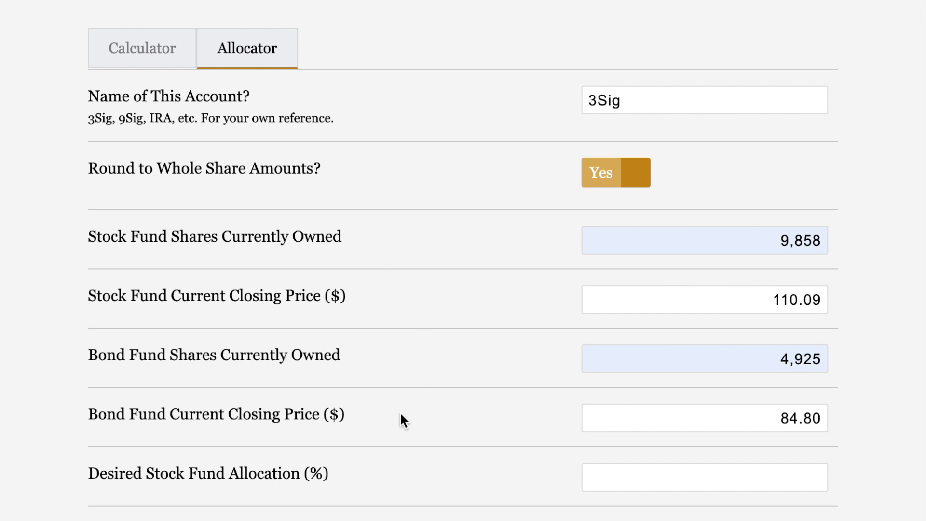
{"action": "scroll", "coordinate": [401, 414], "scroll_direction": "down", "scroll_amount": 3}
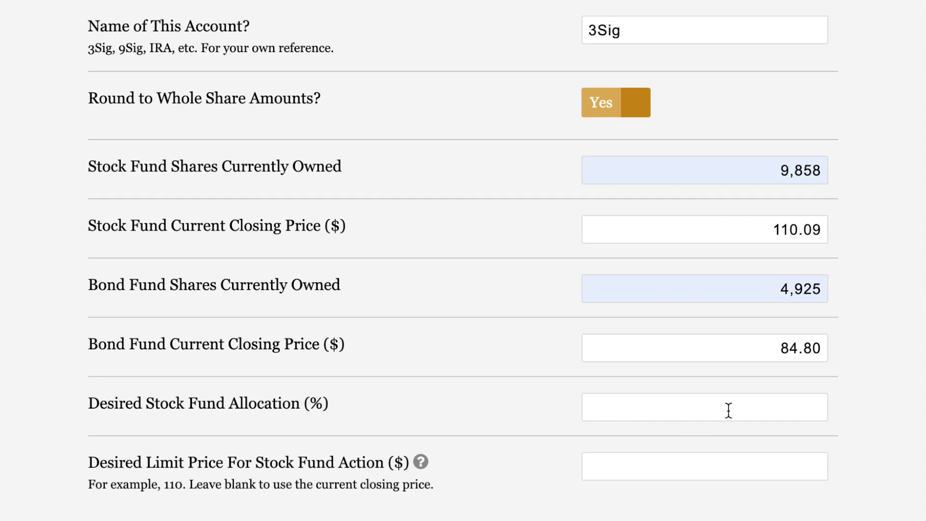
- Set the desired stock fund allocation to 62 percent and calculate the trades
{"action": "left_click", "coordinate": [728, 410]}
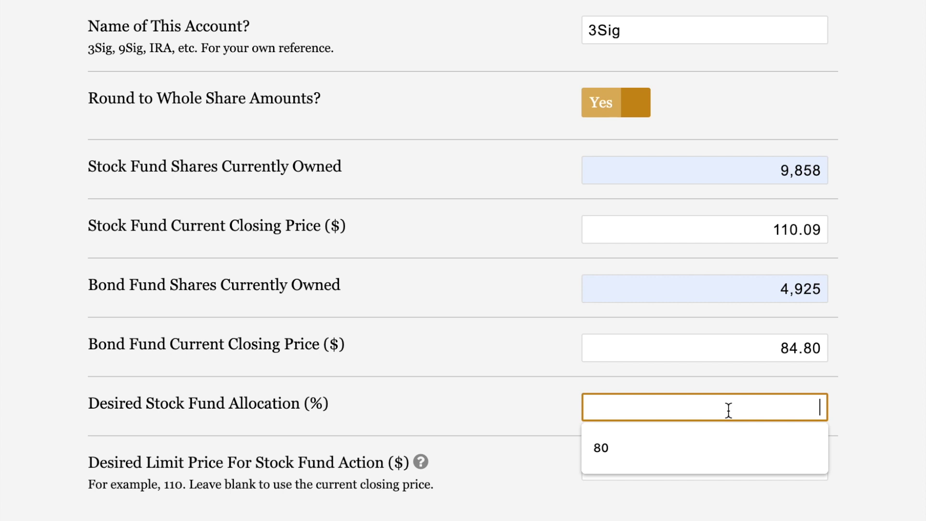
{"action": "type", "text": "62"}
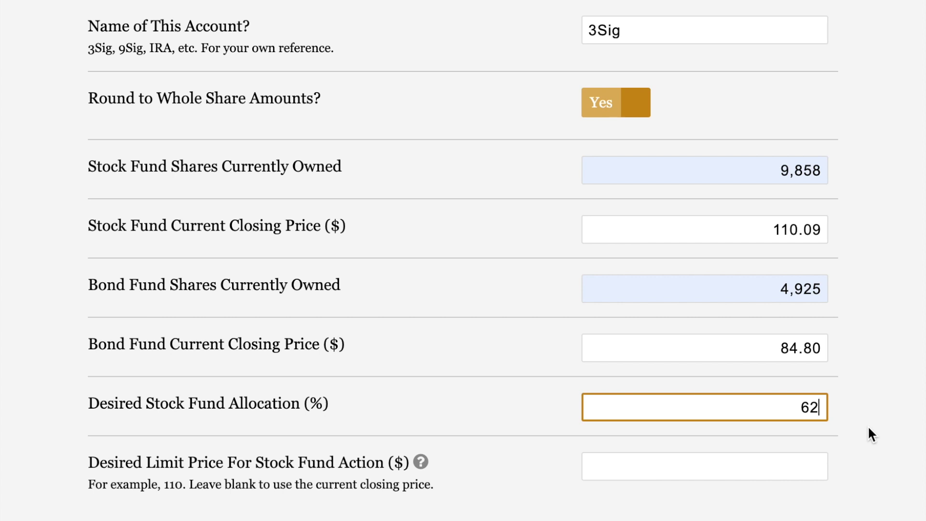
{"action": "scroll", "coordinate": [867, 427], "scroll_direction": "down", "scroll_amount": 2}
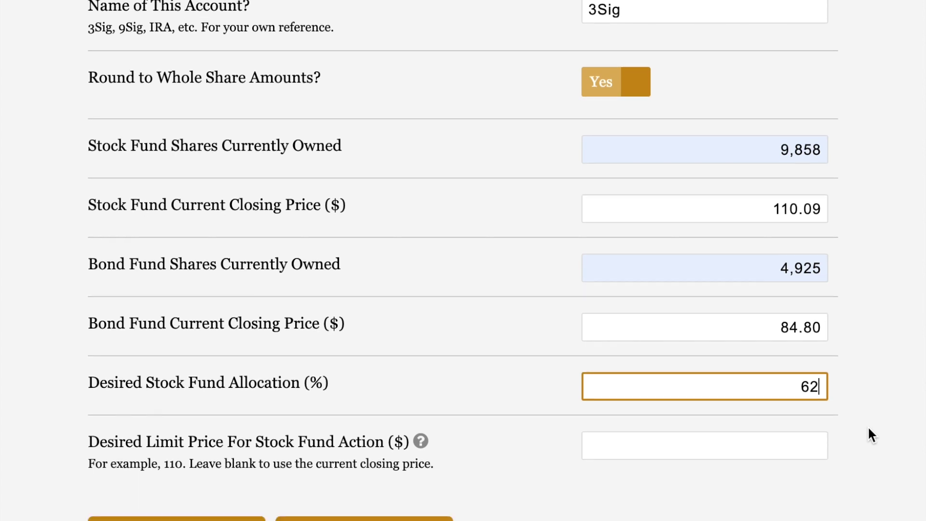
{"action": "left_click", "coordinate": [238, 497]}
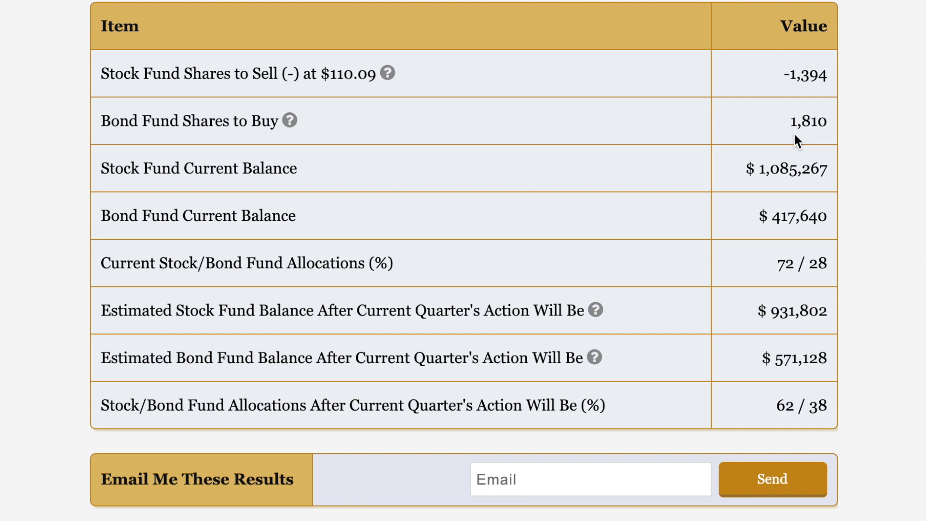
- Scroll back up to review the Allocator form with its 62% stock target
{"action": "scroll", "coordinate": [794, 131], "scroll_direction": "up", "scroll_amount": 10}
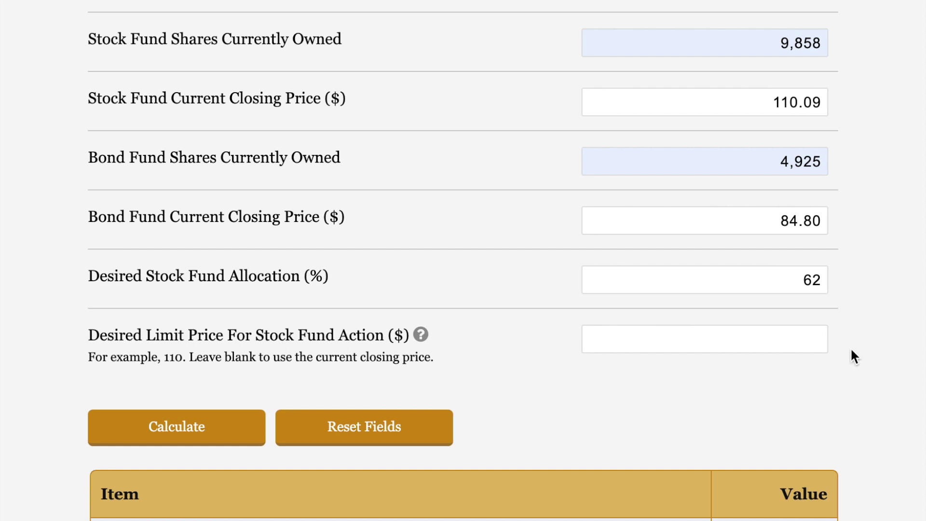
{"action": "scroll", "coordinate": [853, 351], "scroll_direction": "down", "scroll_amount": 1}
{"action": "scroll", "coordinate": [852, 351], "scroll_direction": "down", "scroll_amount": 10}
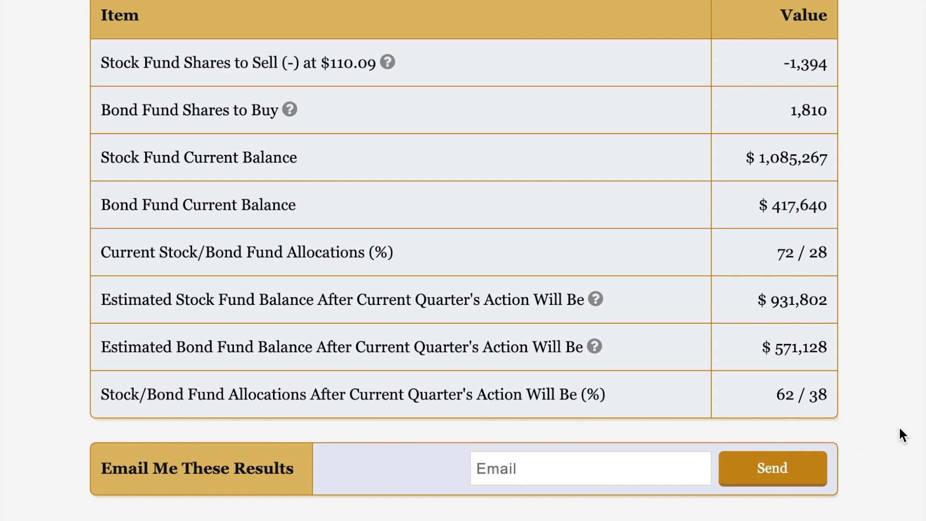
{"action": "scroll", "coordinate": [899, 426], "scroll_direction": "up", "scroll_amount": 1}
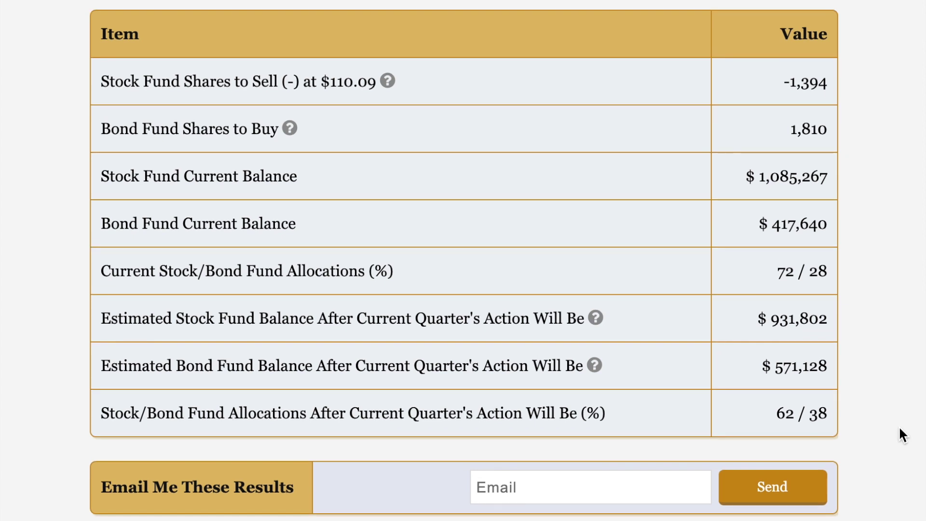